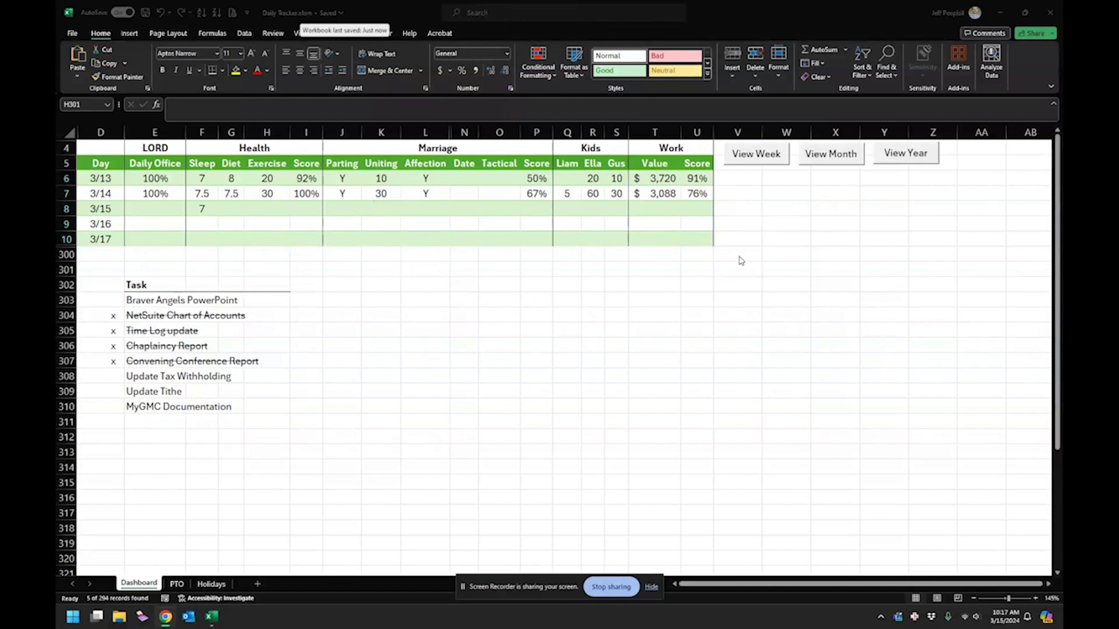
Select the task list from Braver Angels PowerPoint downward to review it
click(419, 267)
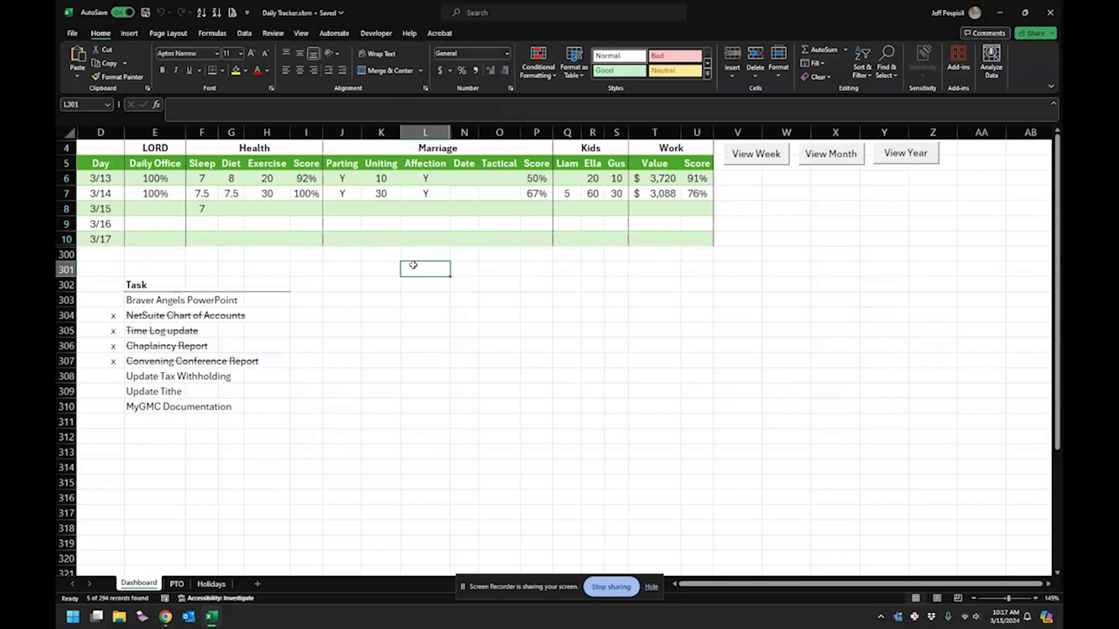
click(159, 315)
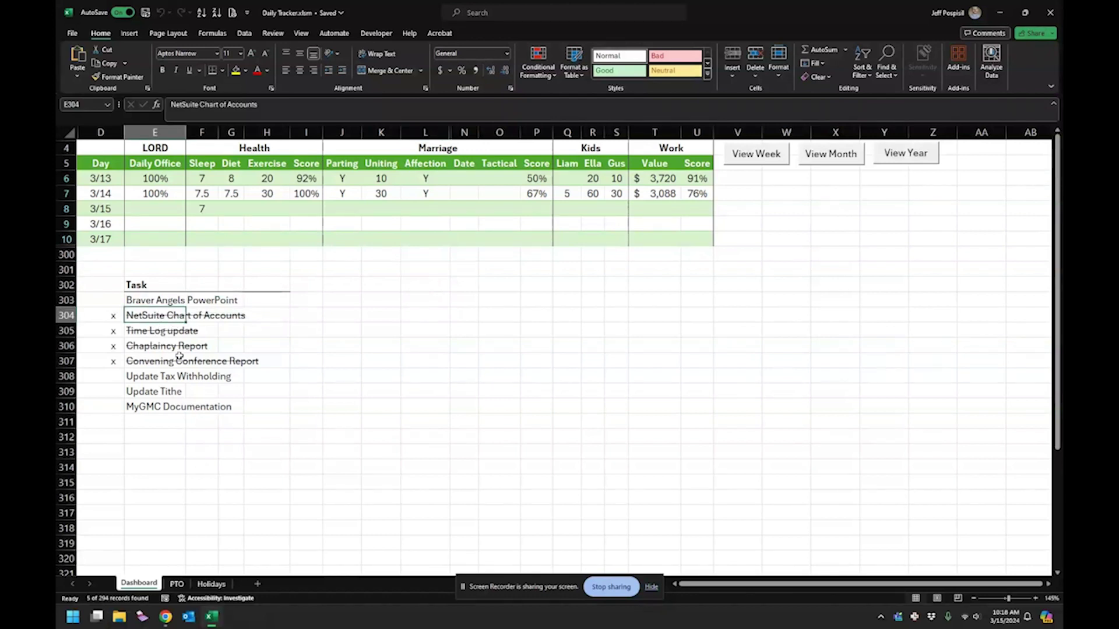
click(149, 297)
drag(150, 297, 155, 408)
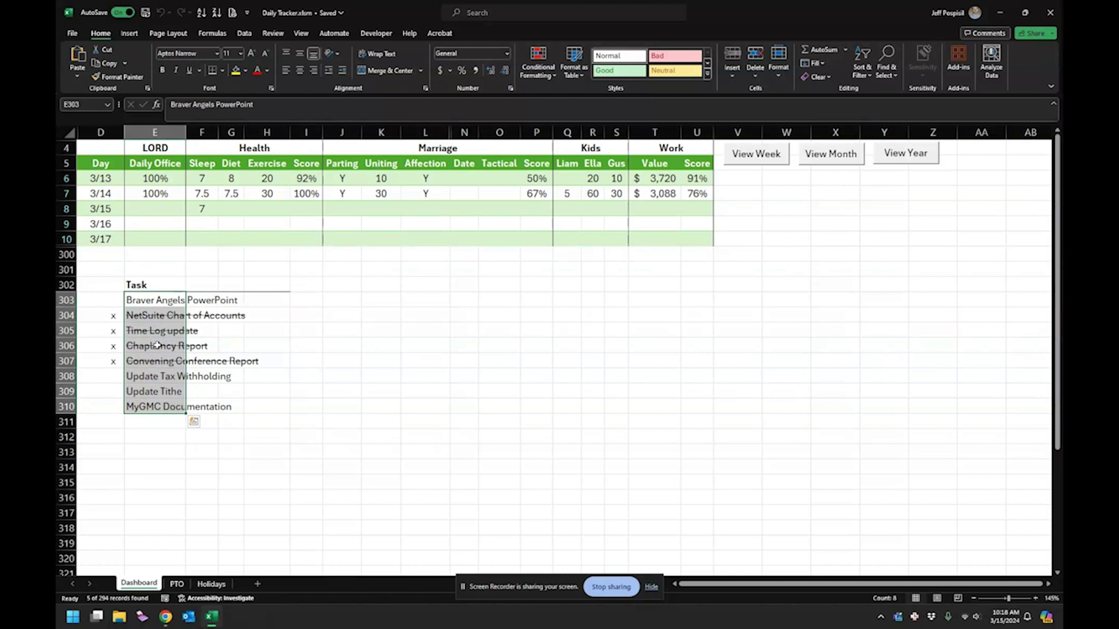
Try checking off Update Tax Withholding with an x, then clear the mark again
click(116, 376)
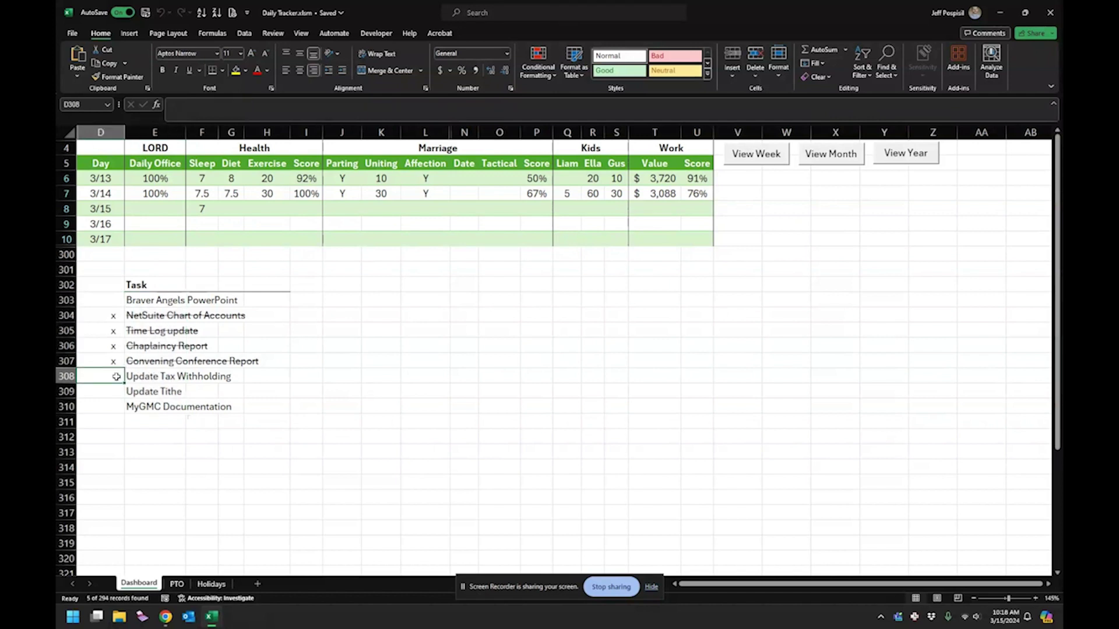
text(x)
key(Return)
click(116, 376)
key(Delete)
text(x)
key(Return)
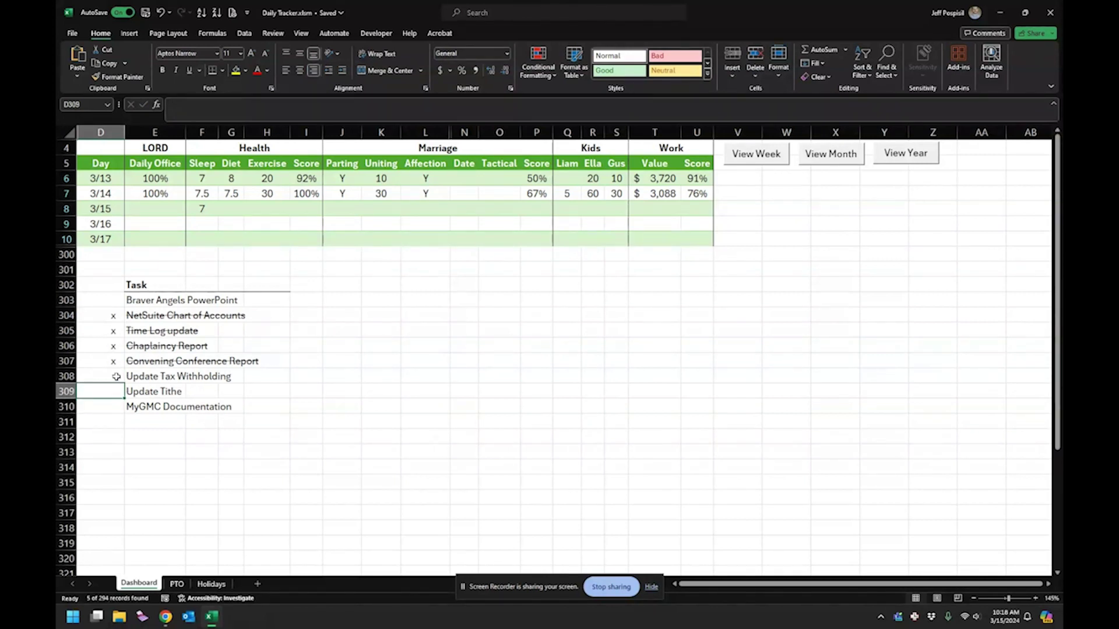
click(116, 376)
key(Delete)
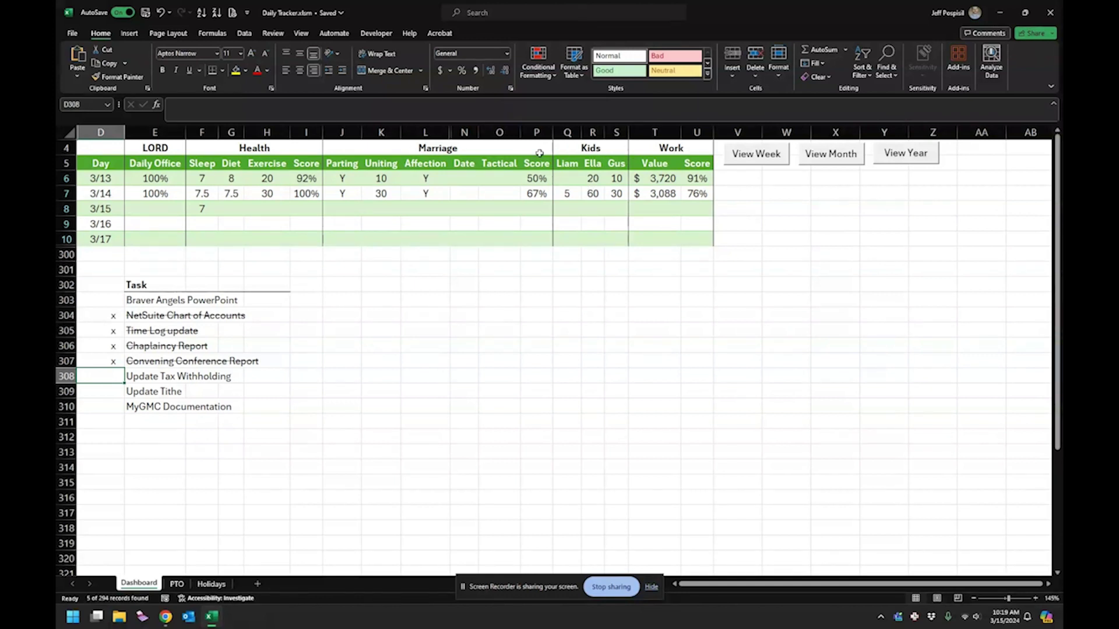
Review the LORD and Health headers, the 3/13 Daily Office value and recorded Sleep hours
click(257, 149)
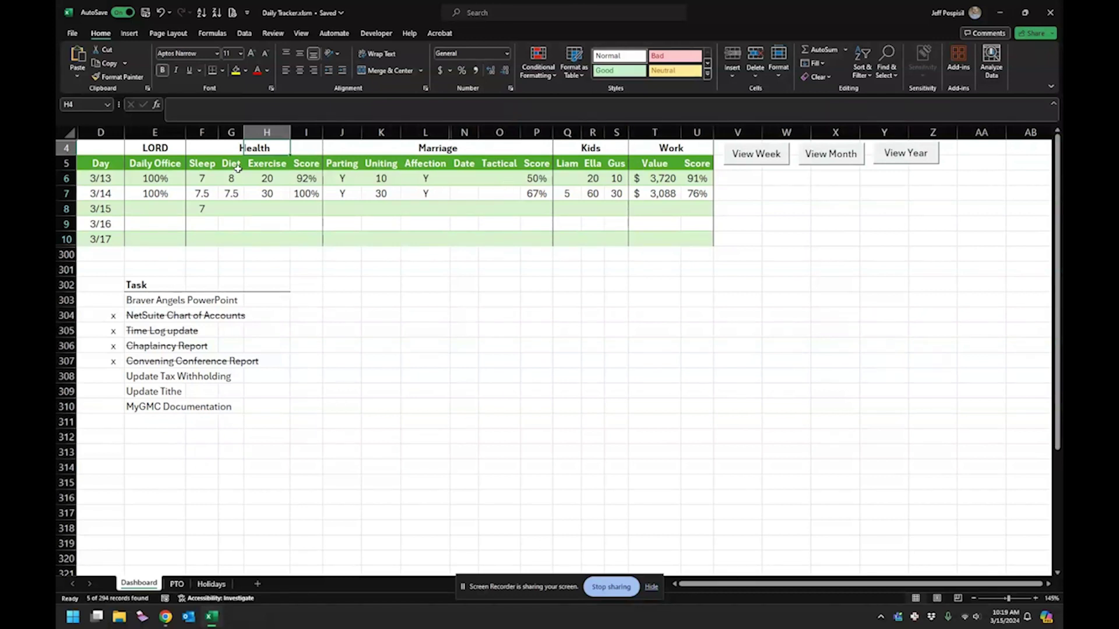
click(167, 149)
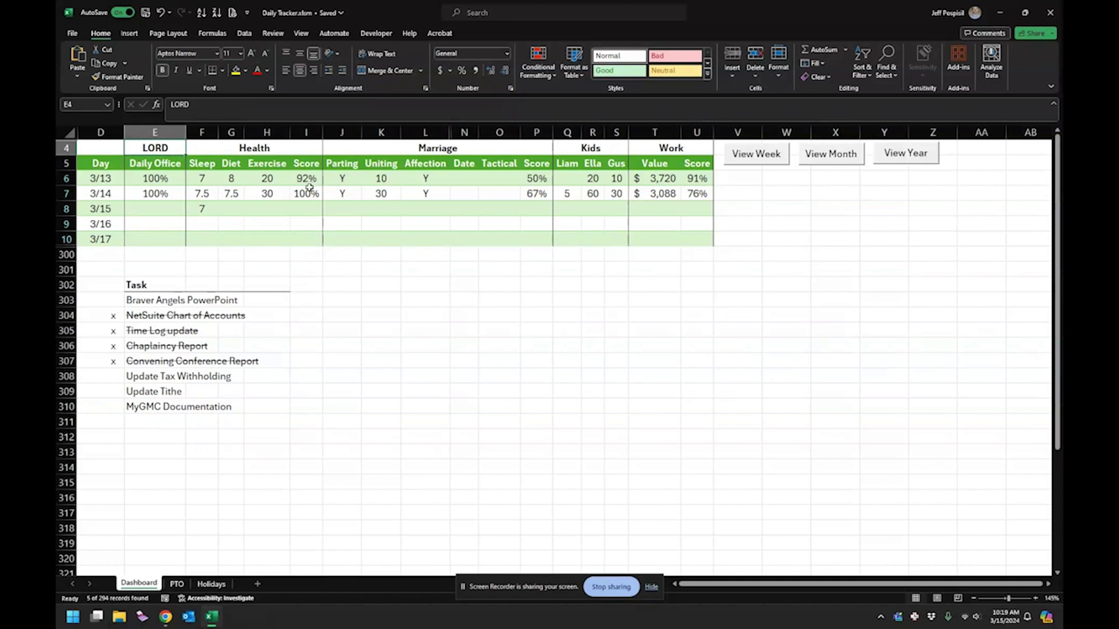
click(165, 184)
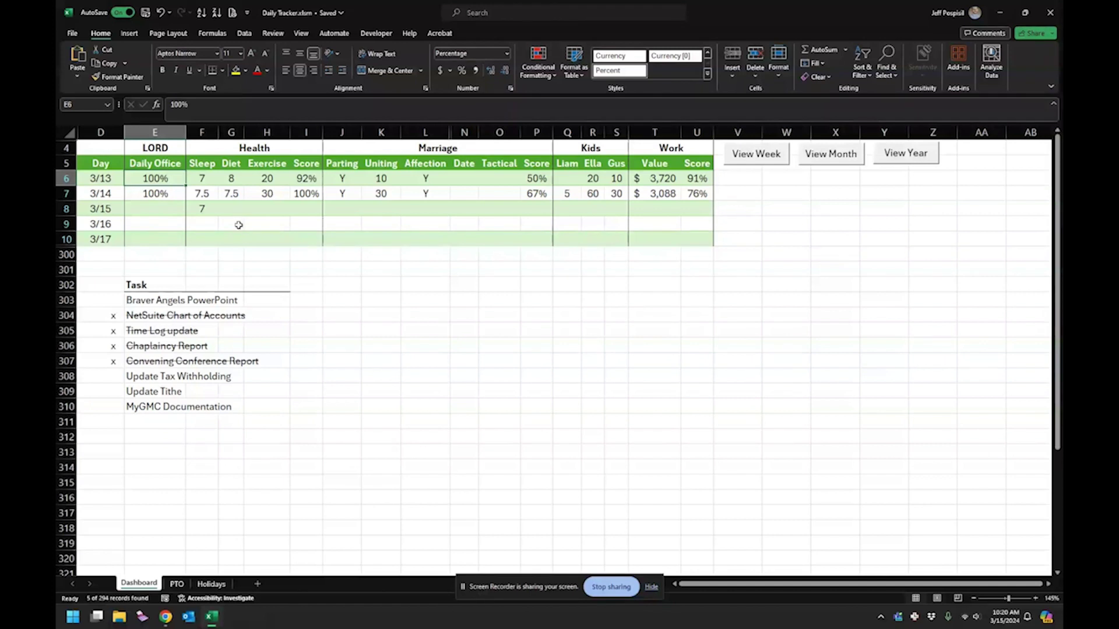
drag(202, 149, 201, 210)
click(272, 240)
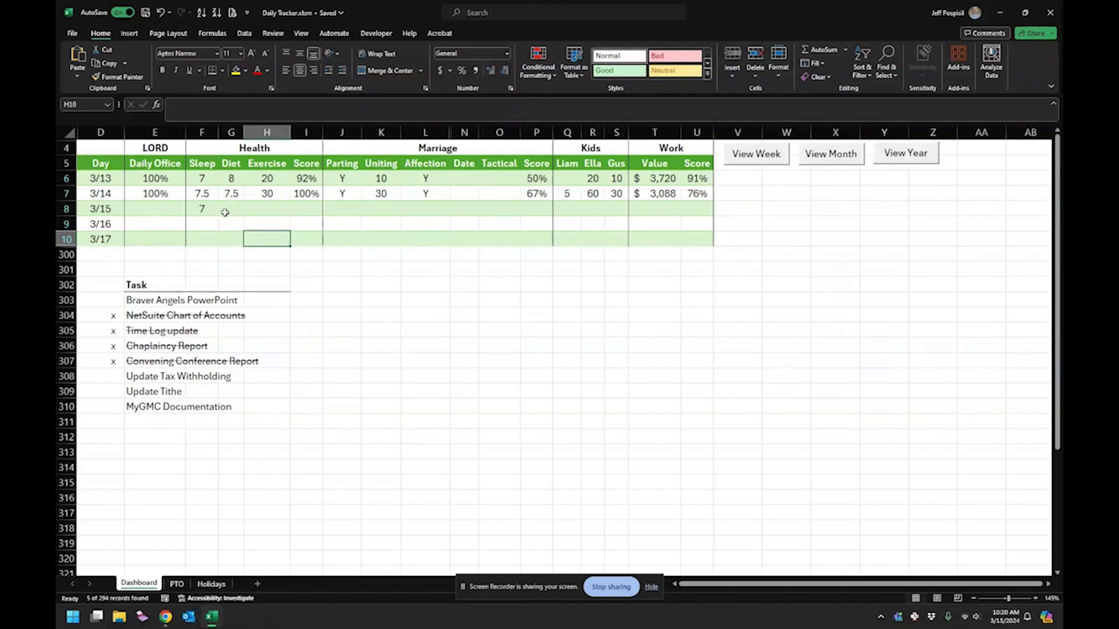
drag(203, 179, 203, 207)
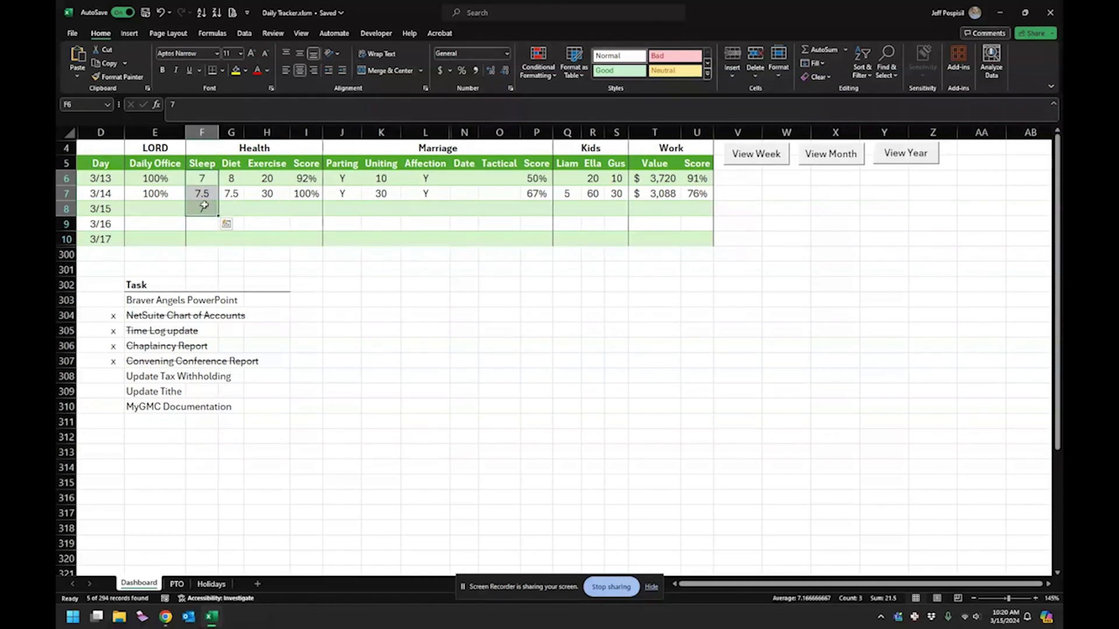
click(205, 208)
Check the recorded Diet, Exercise and Sleep values around the empty 3/15 row
drag(234, 180, 239, 189)
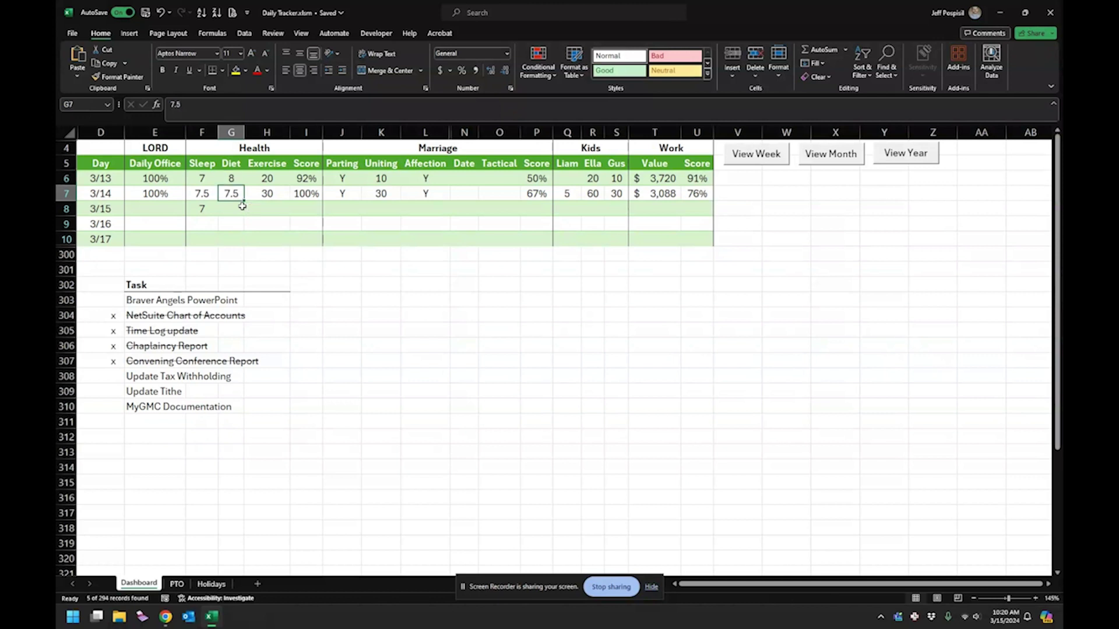
click(243, 207)
key(Up)
click(243, 207)
key(Up)
click(242, 206)
key(Right)
key(Right)
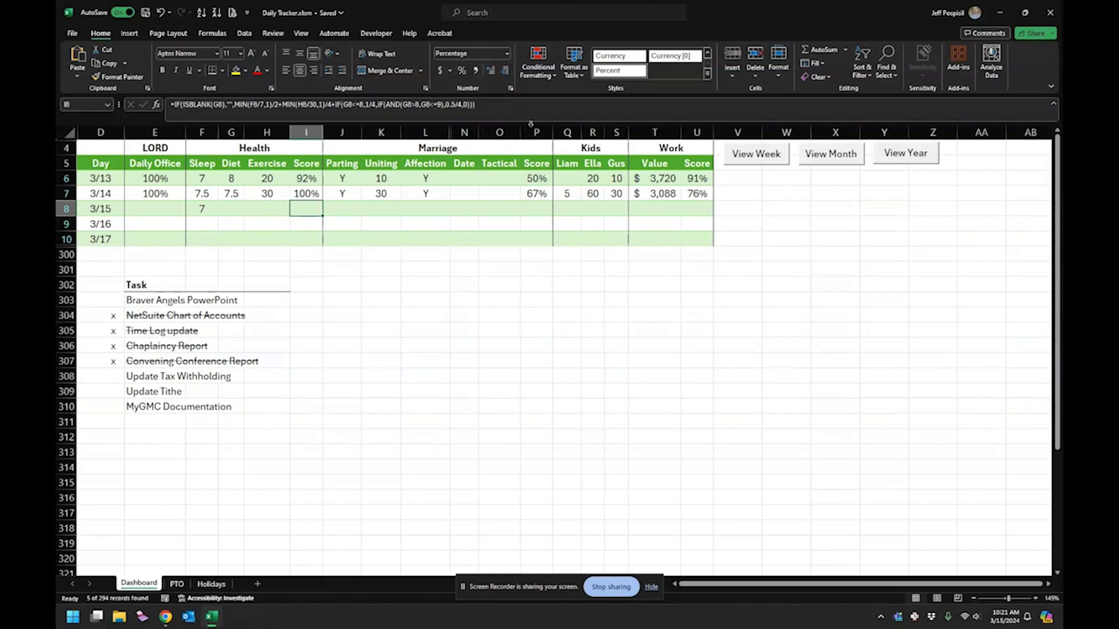
click(268, 211)
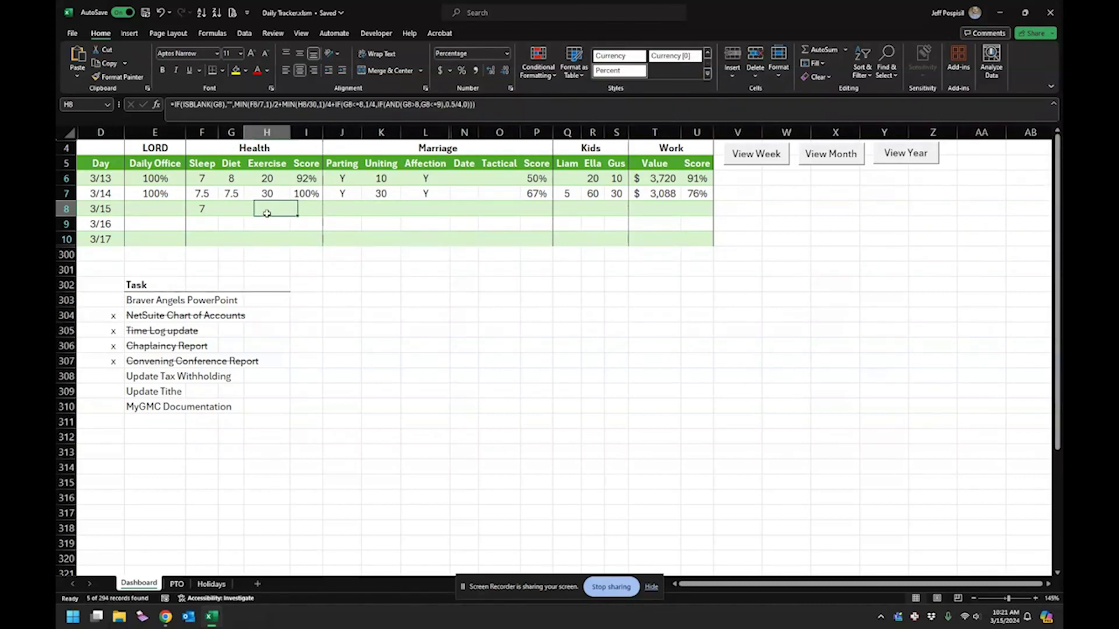
click(202, 178)
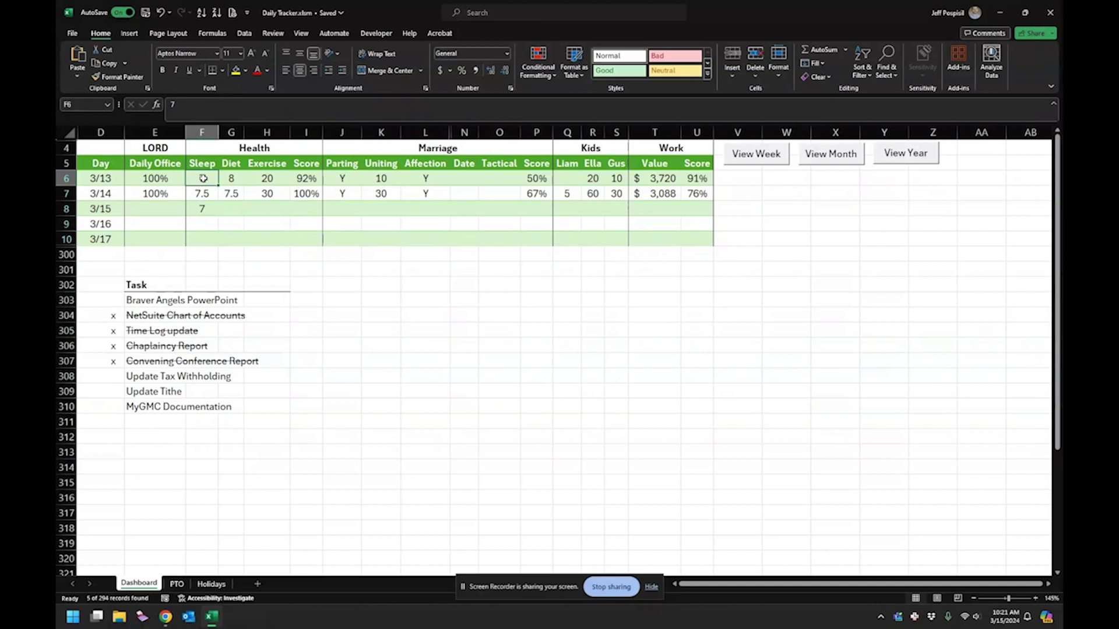
Enter 24 as the 3/15 Diet value, then clear it and review Exercise and Health Score
click(229, 210)
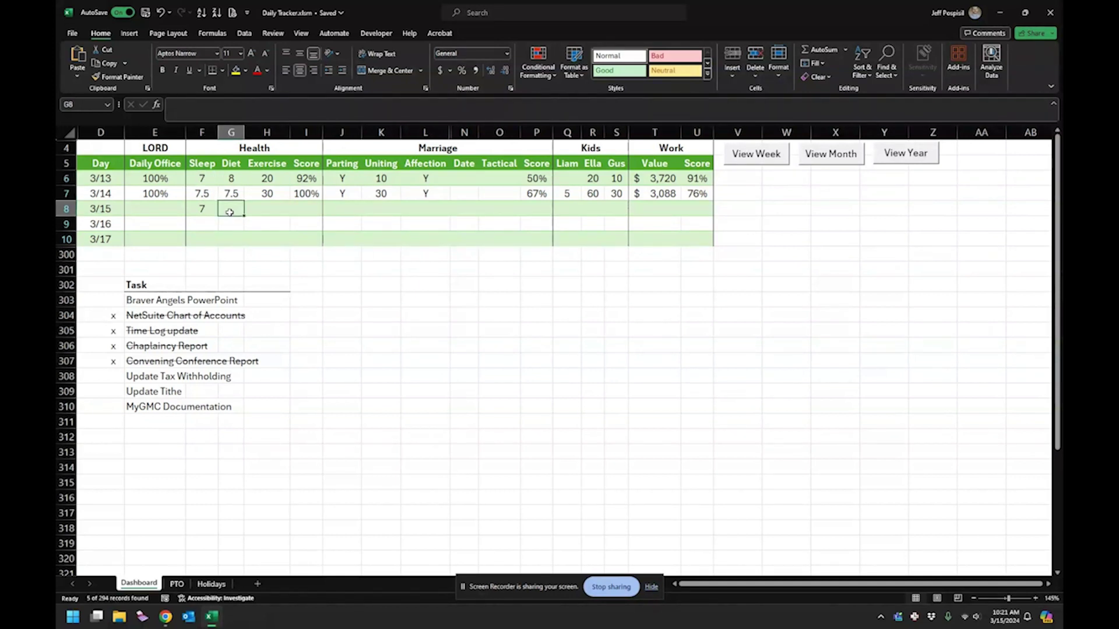
text(24)
key(ctrl+Return)
key(Delete)
key(Tab)
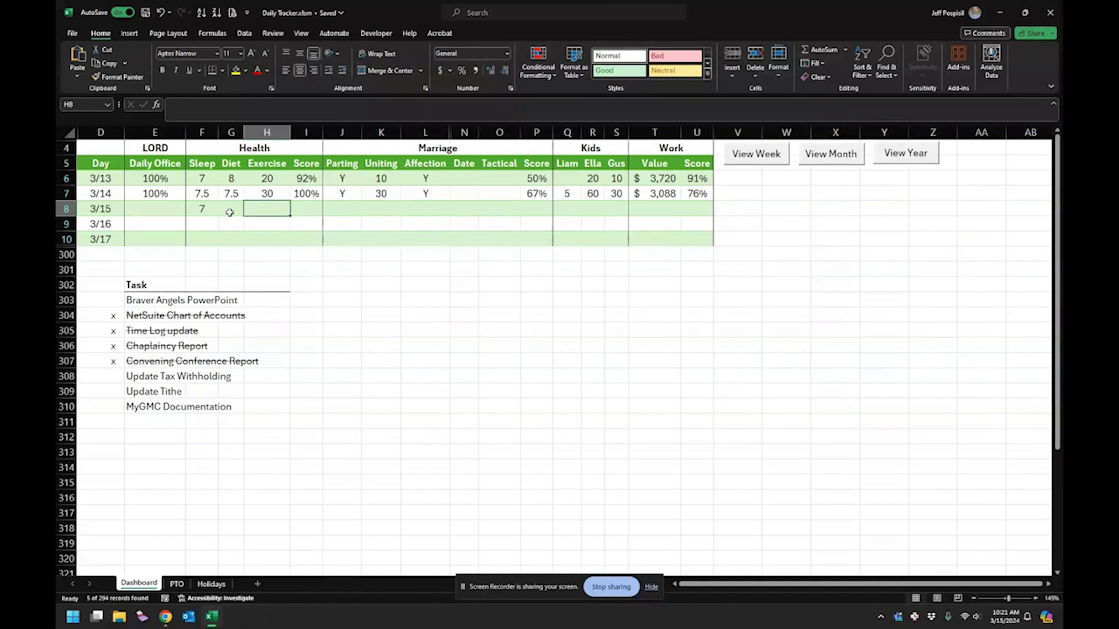
key(Up)
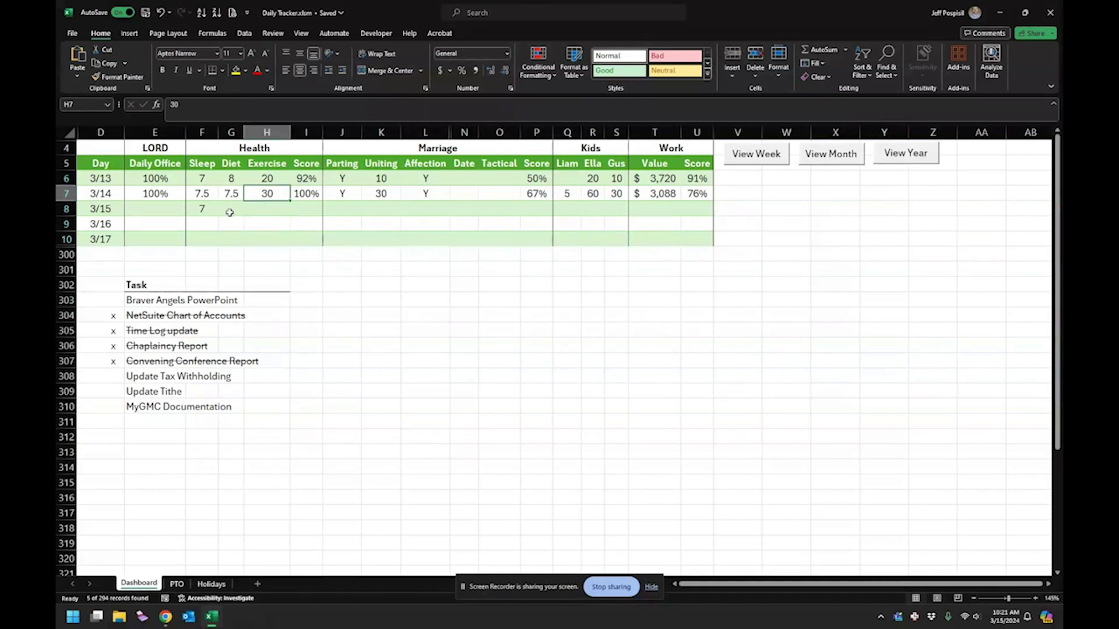
key(Down)
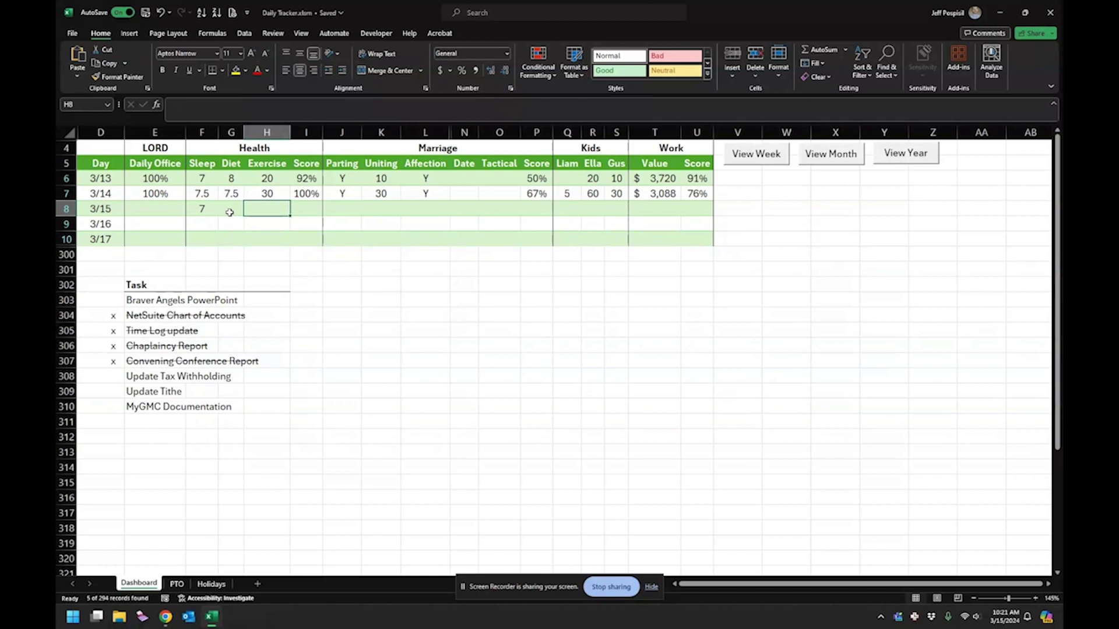
key(Right)
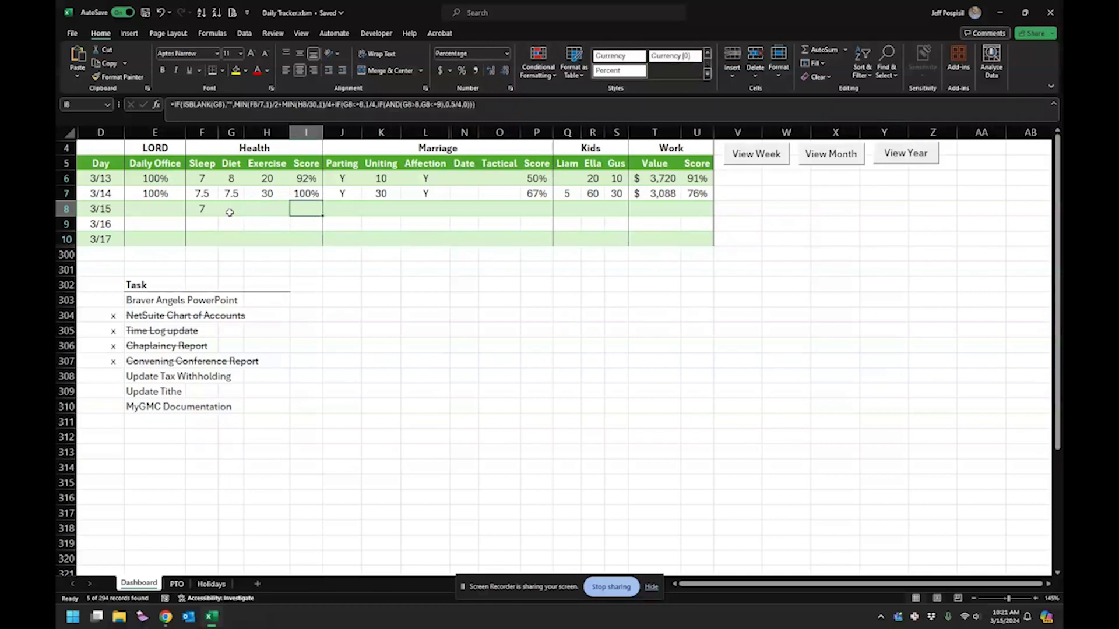
key(Right)
key(Up)
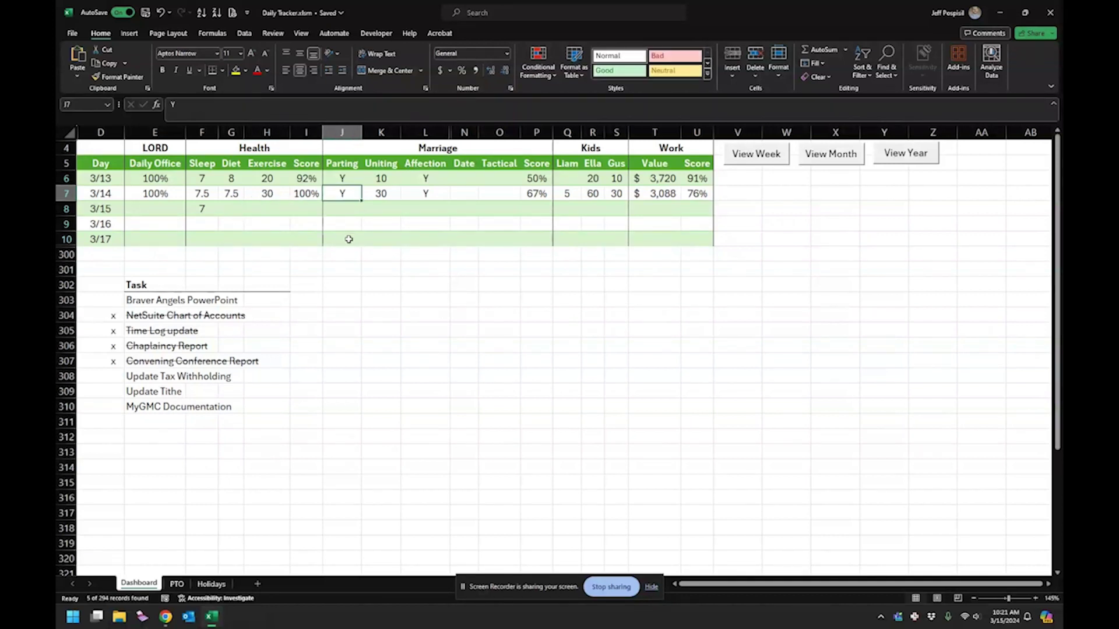
Set the 3/14 Parting entry in J7 to Y after briefly trying N
drag(351, 132, 542, 134)
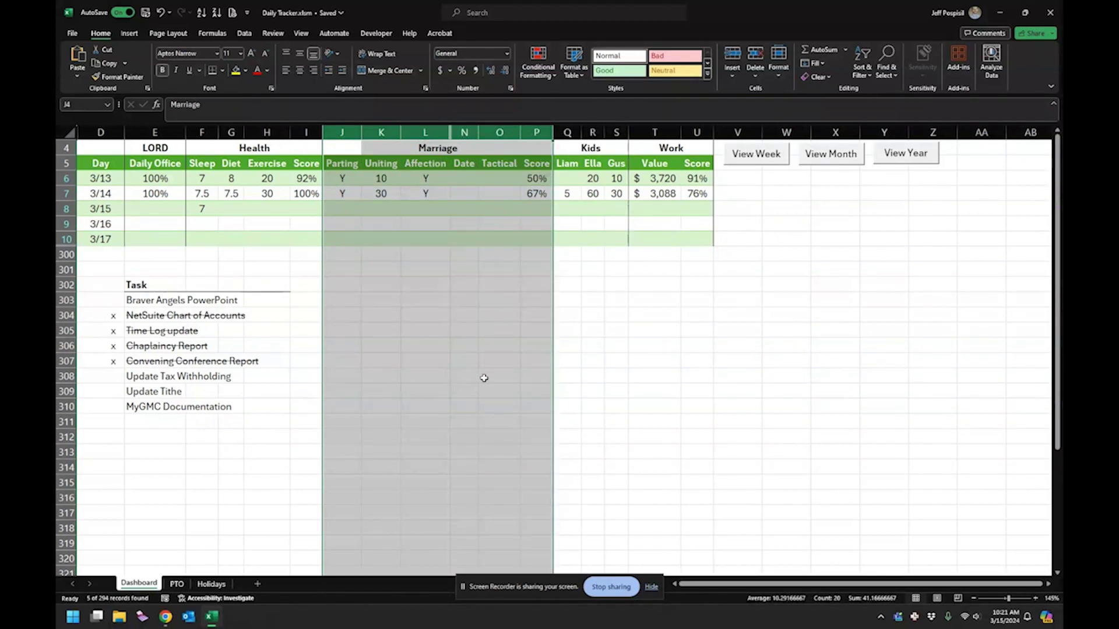
click(377, 219)
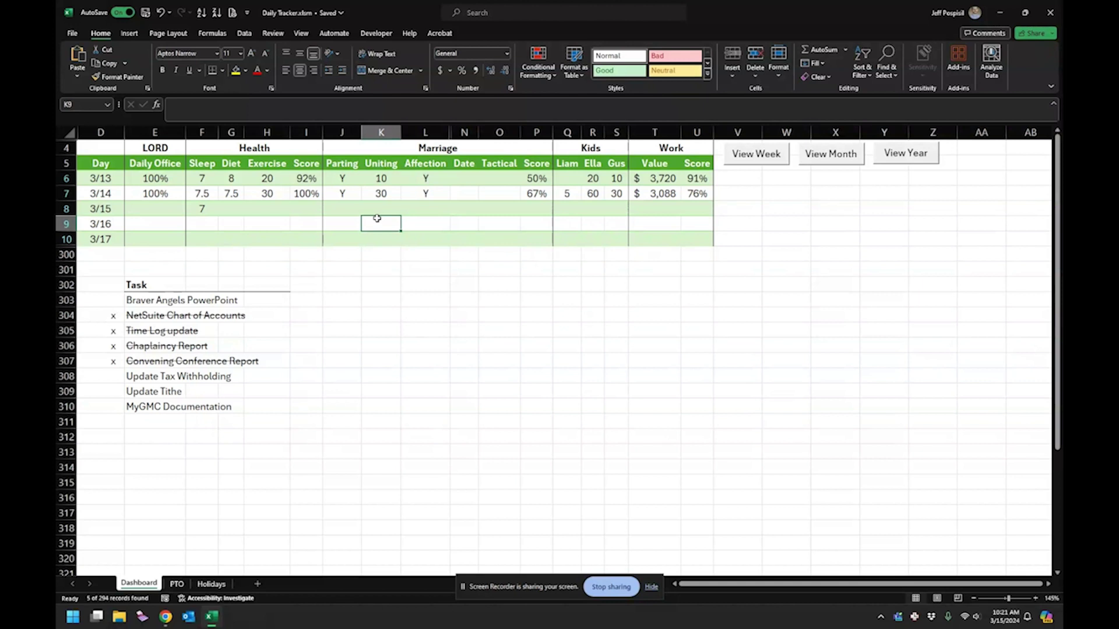
click(356, 192)
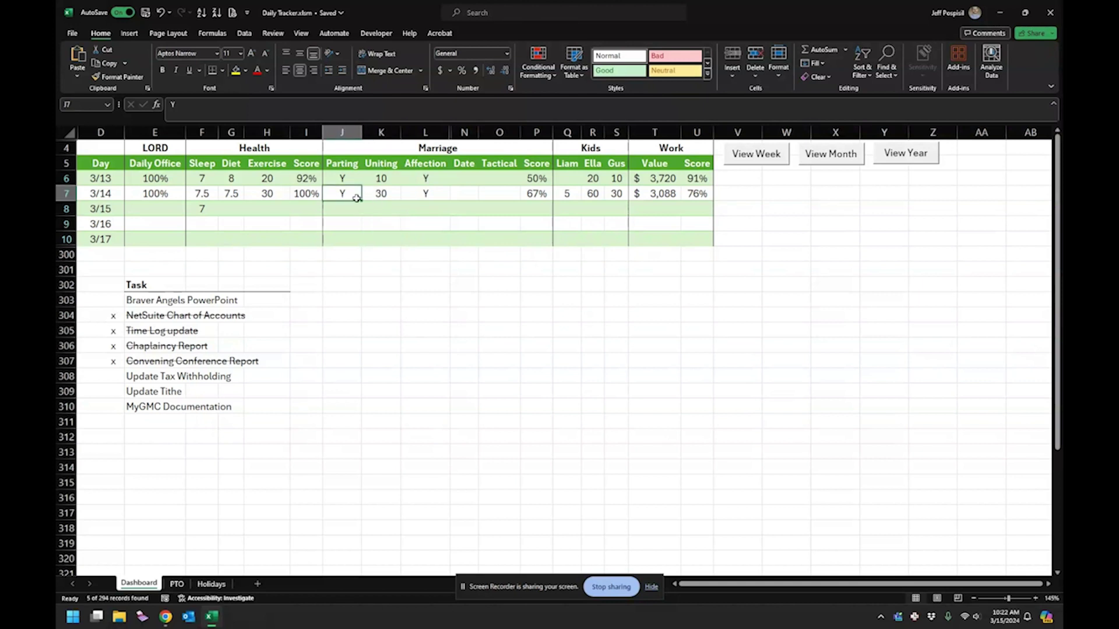
click(354, 209)
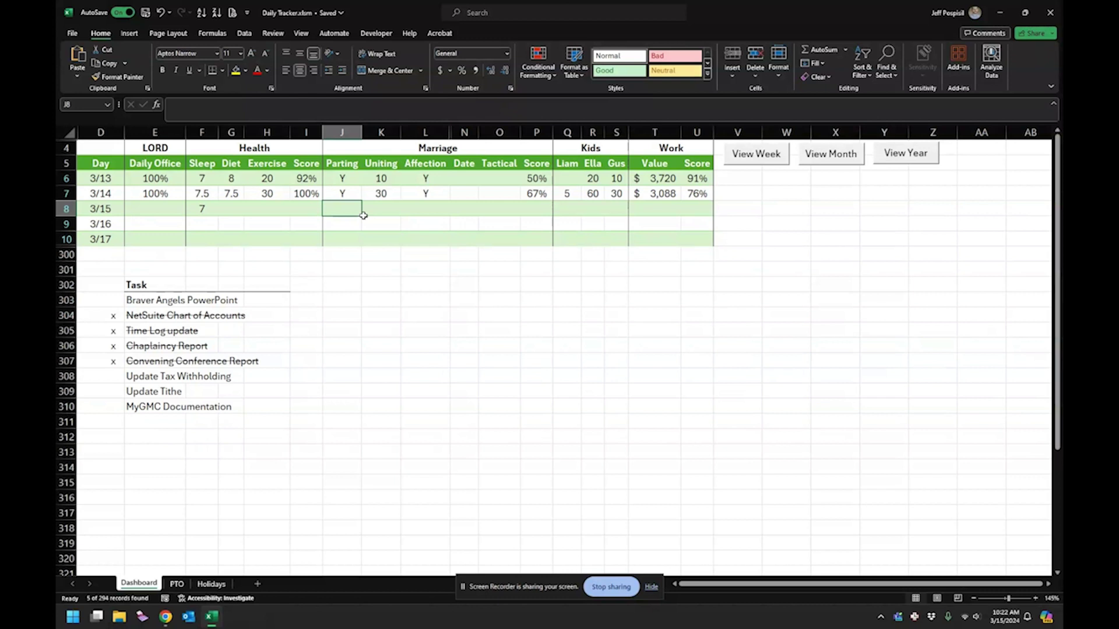
key(Up)
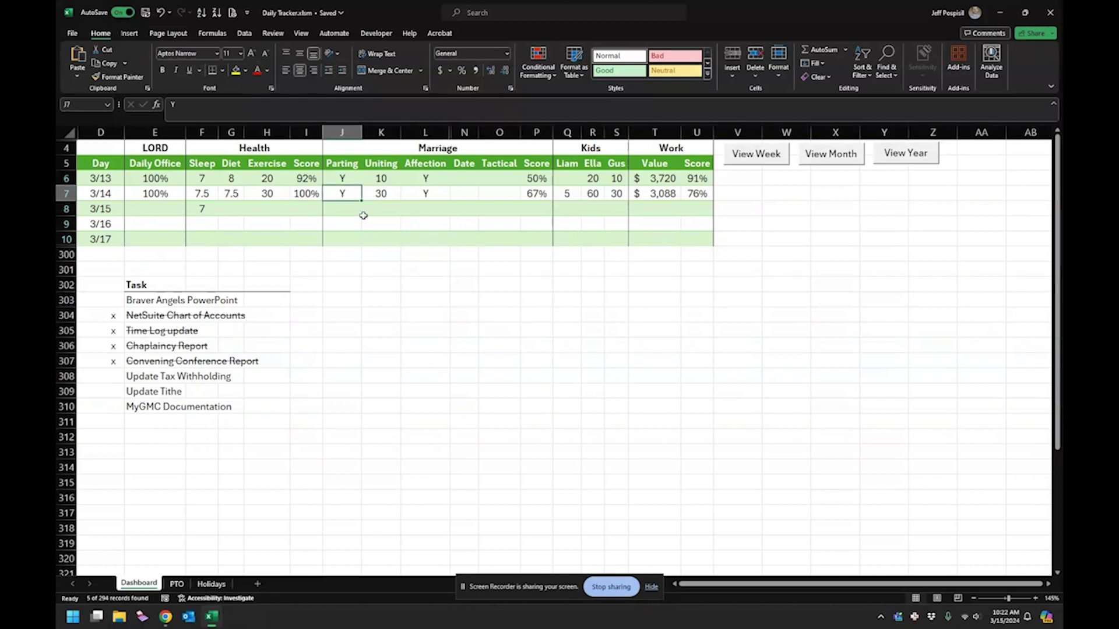
text(N)
key(Return)
key(Up)
key(Delete)
text(Y)
key(Tab)
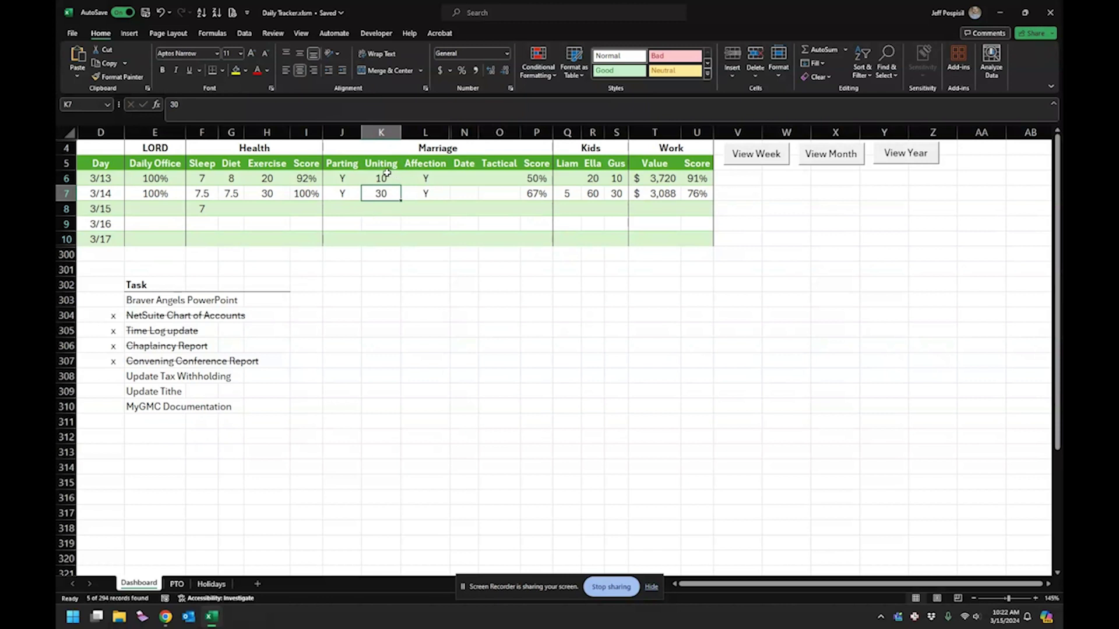
Review the Uniting and Affection entries, and try then remove a Y in Date cell N7
drag(387, 173, 384, 194)
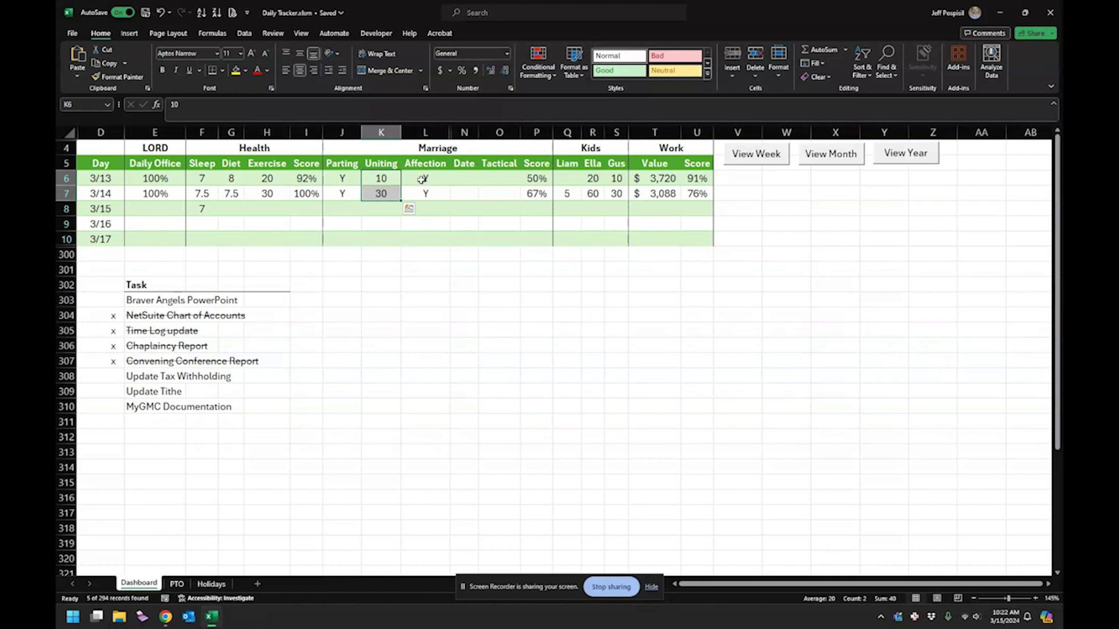
drag(425, 178, 430, 195)
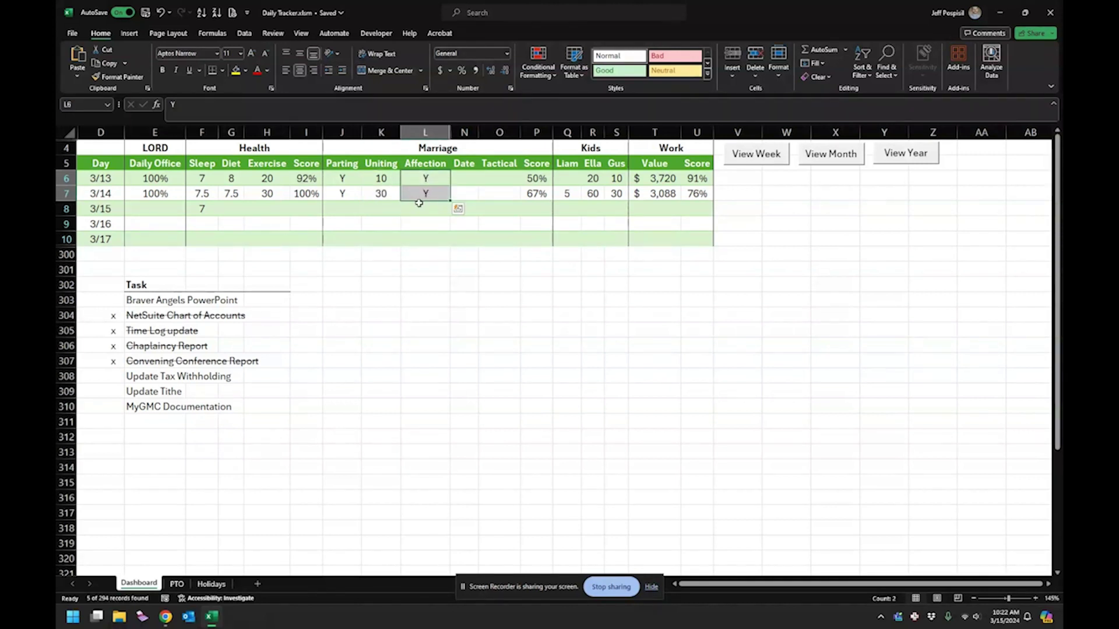
drag(467, 176, 471, 187)
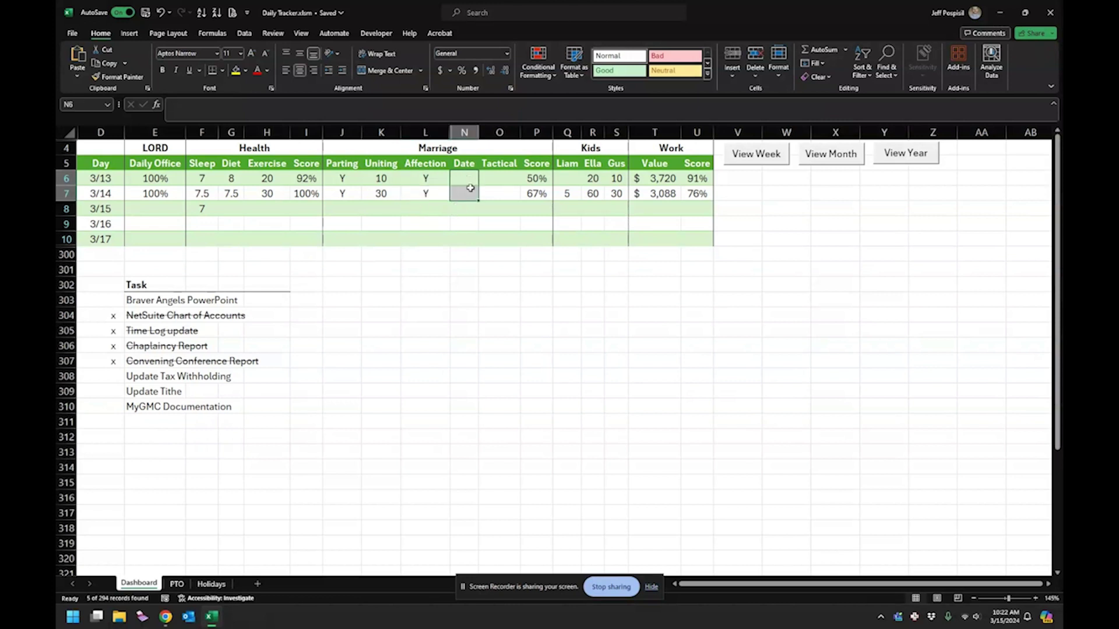
click(471, 187)
text(Y)
key(ctrl+Return)
key(Delete)
key(Tab)
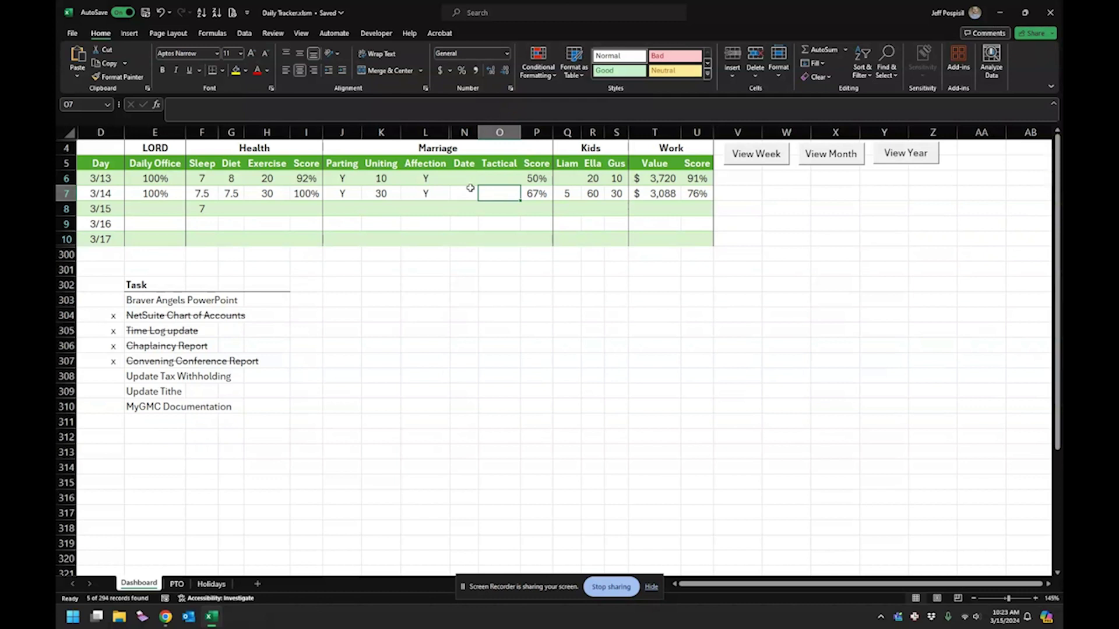
Review the Tactical cells, Marriage Score formula and Liam's Kids entries
key(Right)
key(Left)
key(Up)
key(Down)
click(617, 195)
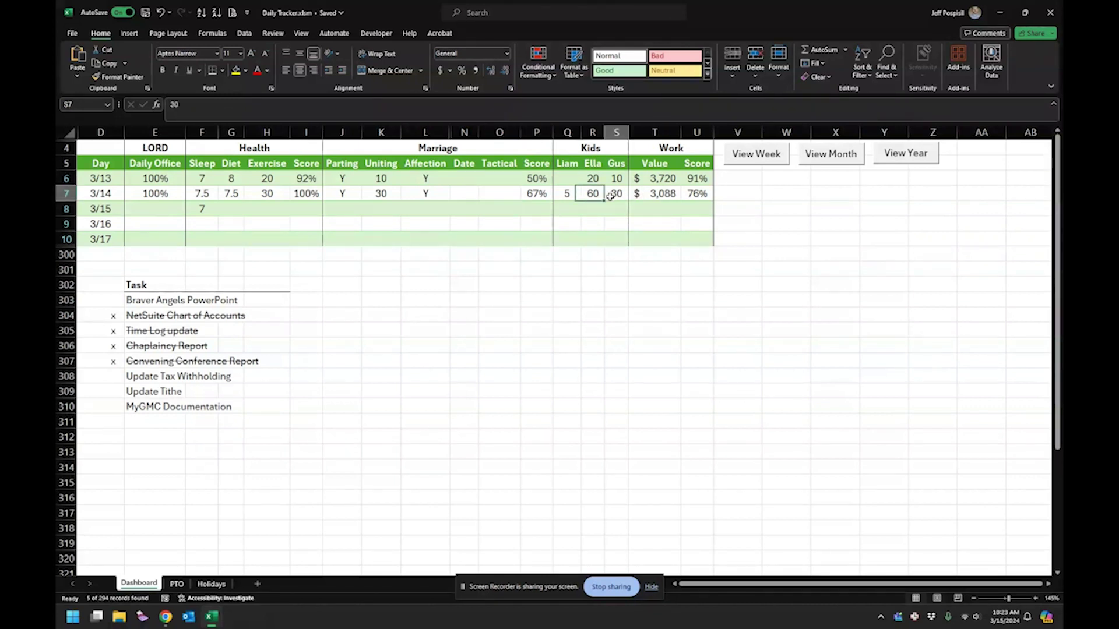
click(579, 178)
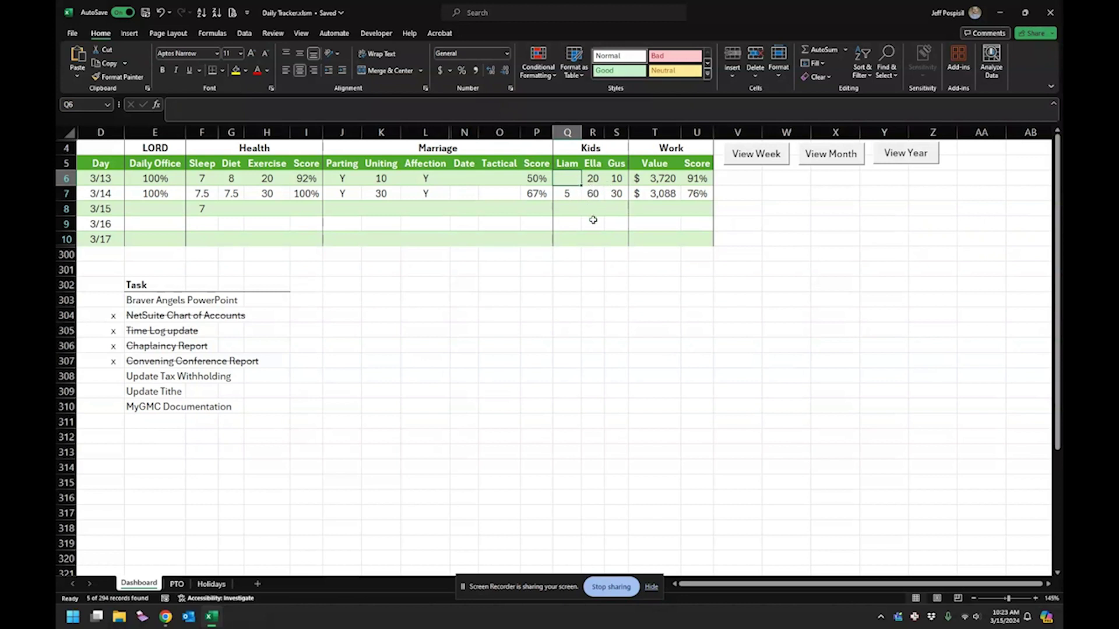
click(570, 193)
click(572, 174)
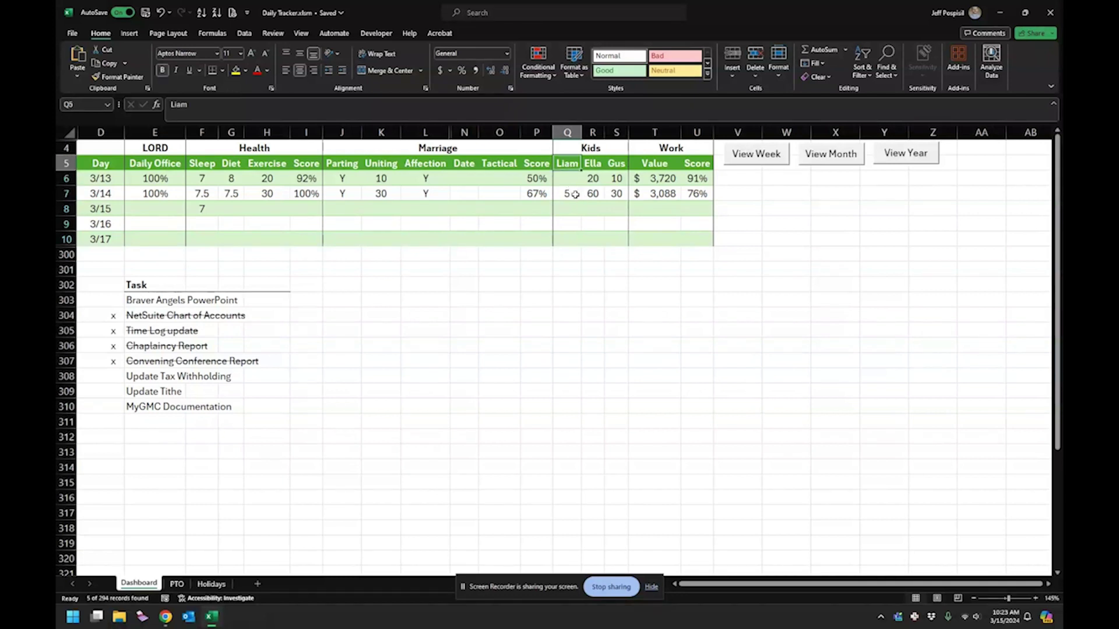
click(574, 195)
Check Ella's and Gus's 3/14 values, then select the Work Values T6:T7
key(Right)
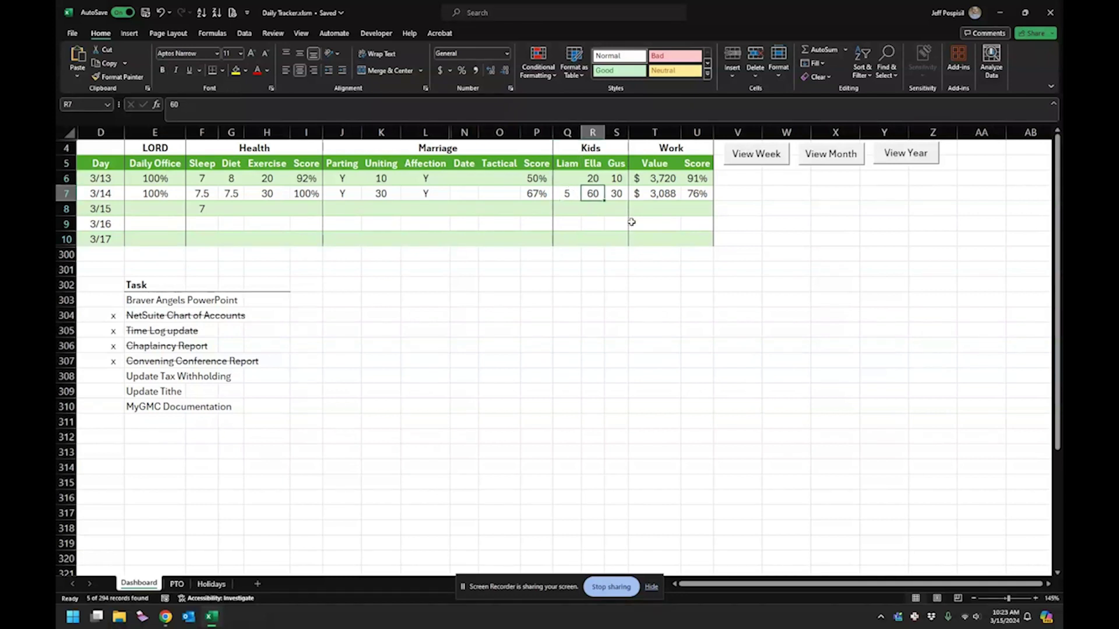
key(Right)
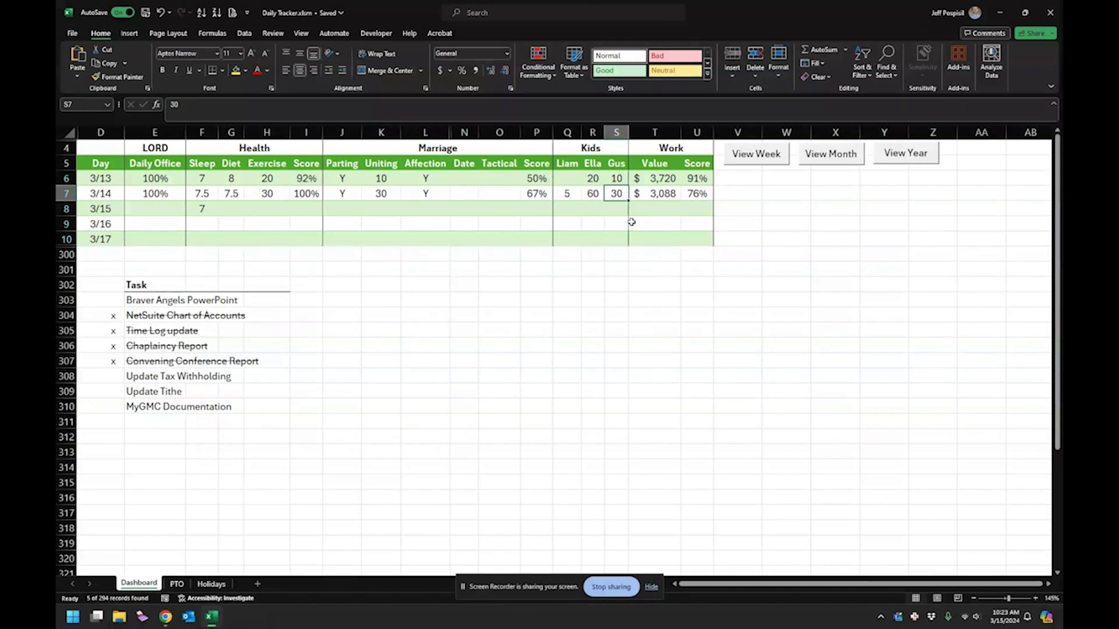
key(Left)
key(Right)
key(Left)
key(Right)
key(Up)
key(Right)
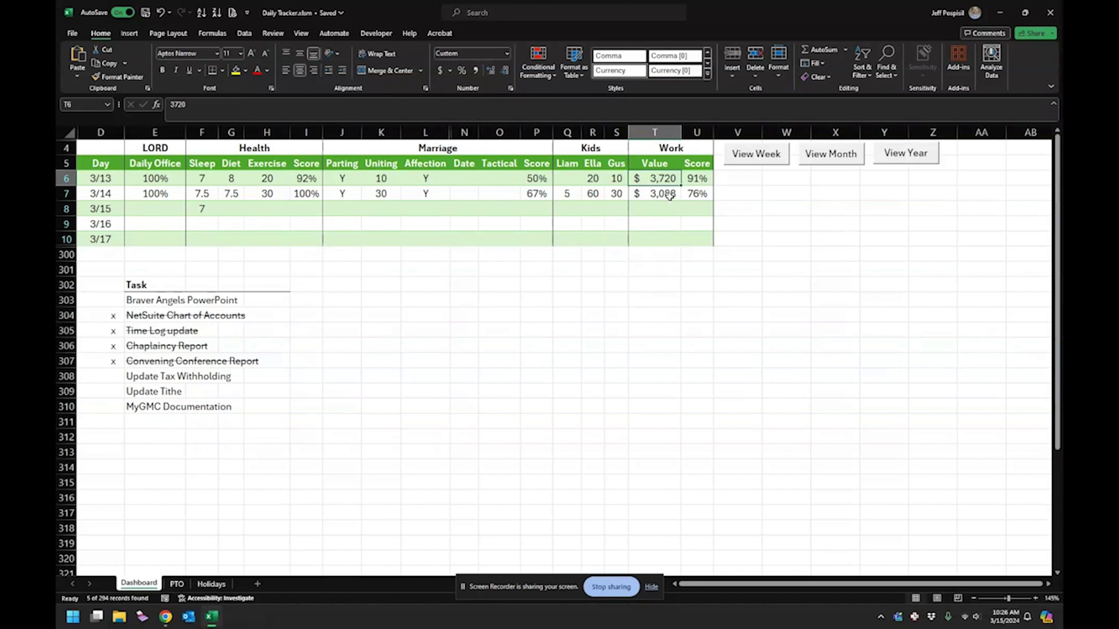
click(656, 263)
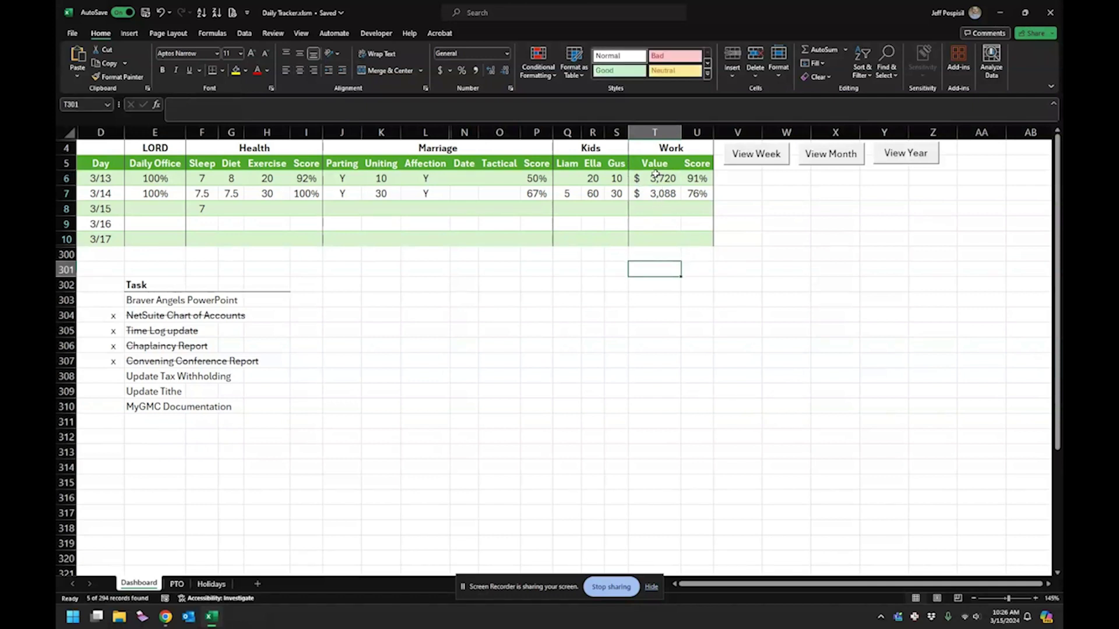
drag(656, 174, 657, 192)
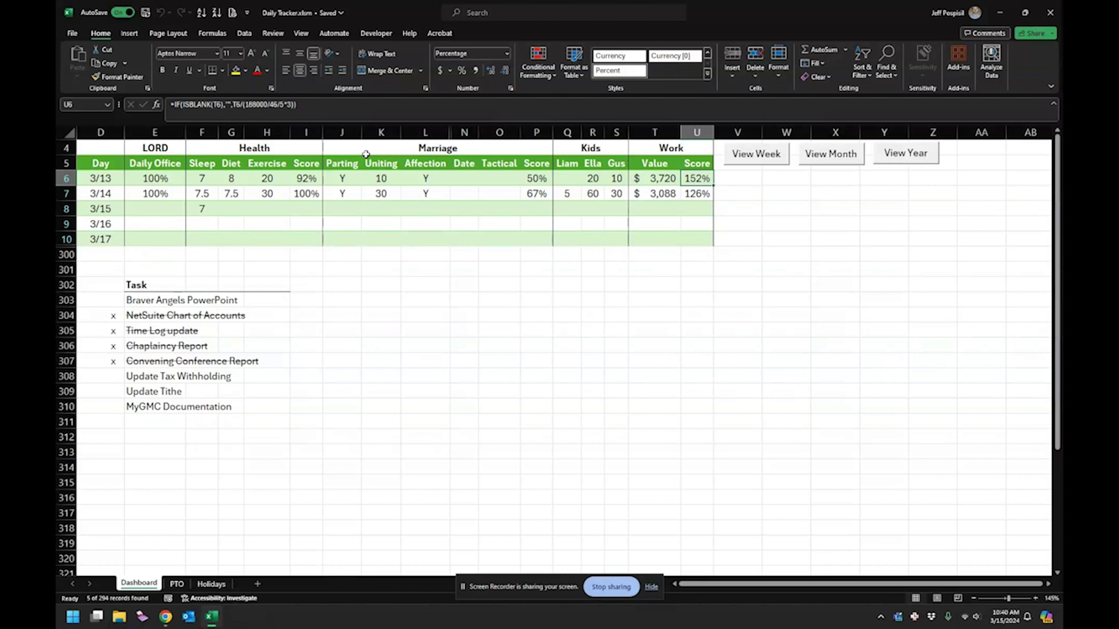
click(702, 198)
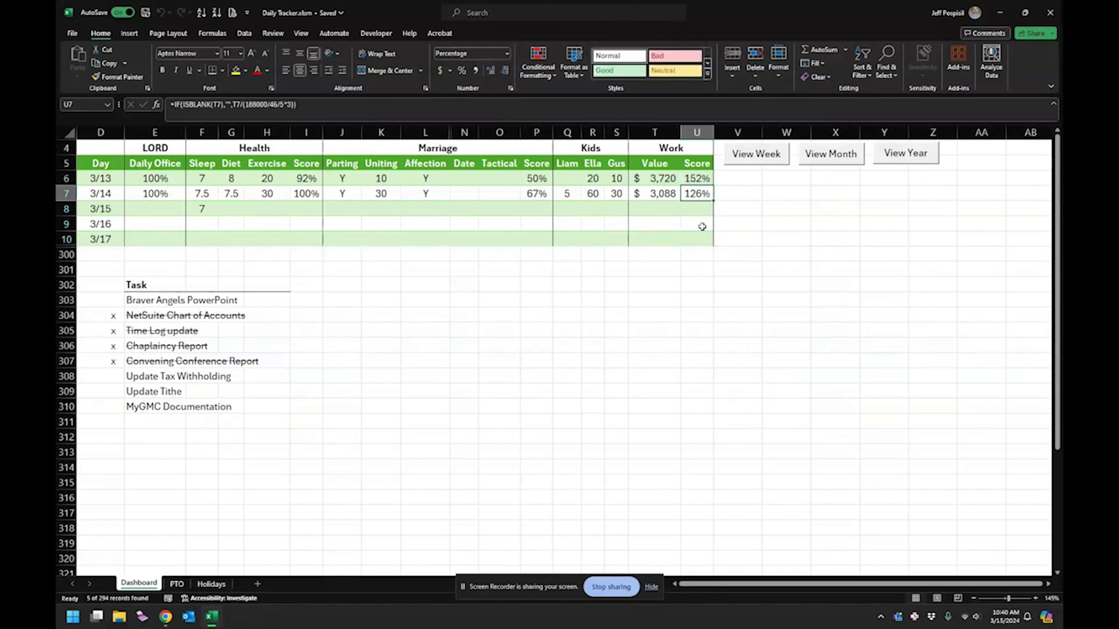